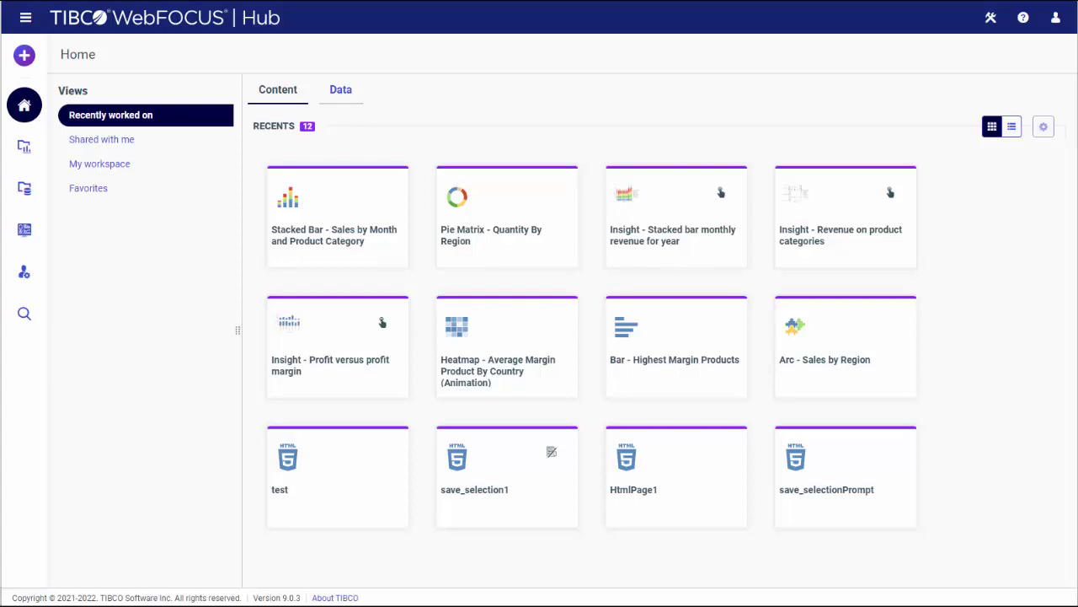
# Replace the earlier 'cost' search with 'Prod' in Search Content & Data, returning 61 items.
pyautogui.click(34, 318)
pyautogui.write('cost')
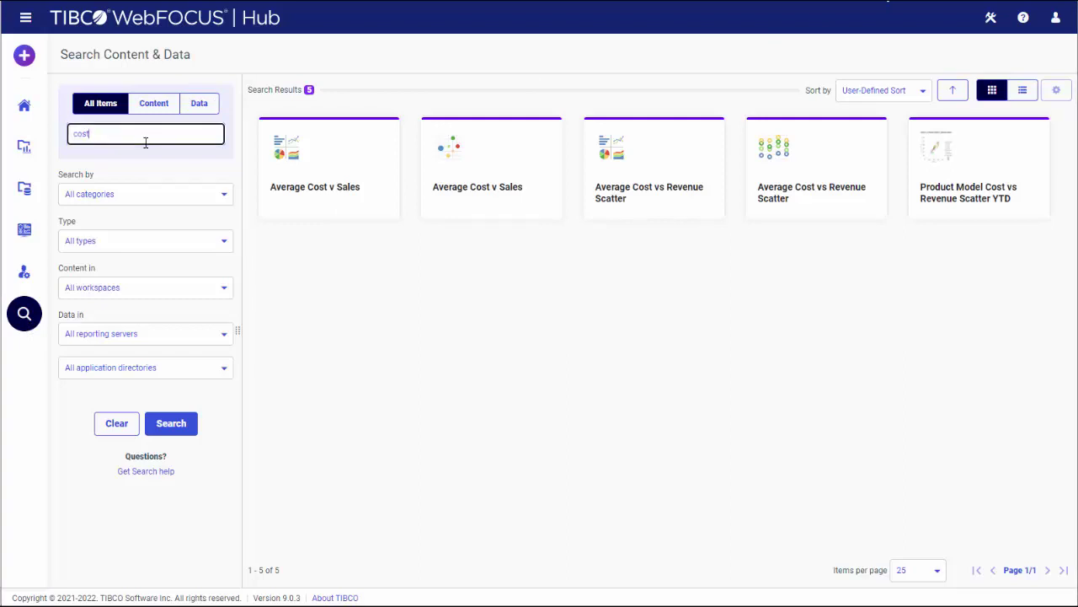
pyautogui.press('BackSpace')
pyautogui.press('BackSpace')
pyautogui.press('BackSpace')
pyautogui.press('BackSpace')
pyautogui.write('P')
pyautogui.write('rod')
pyautogui.press('Return')
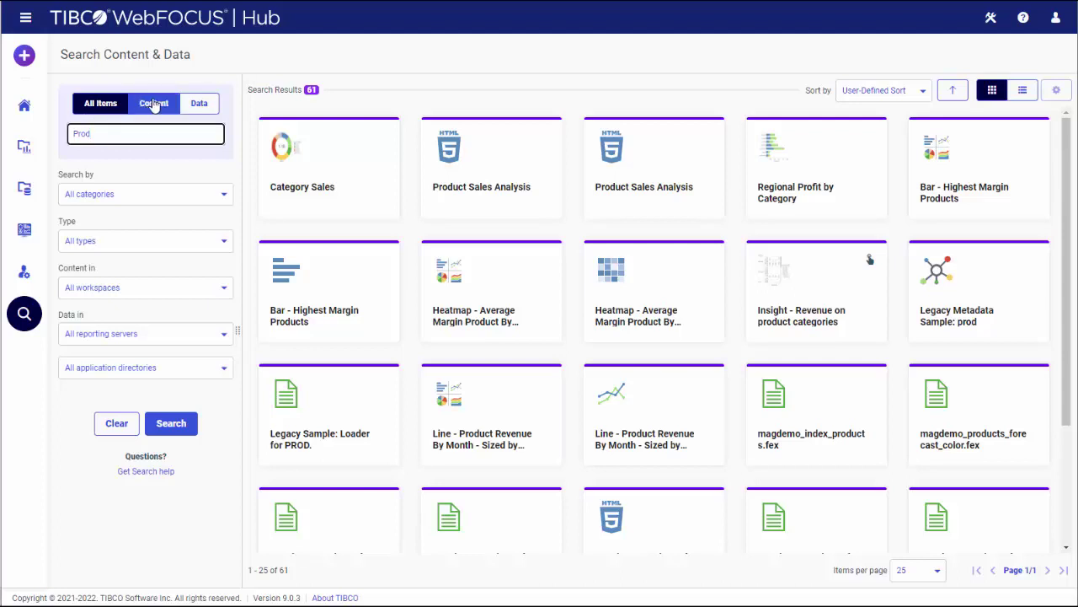
pyautogui.click(201, 109)
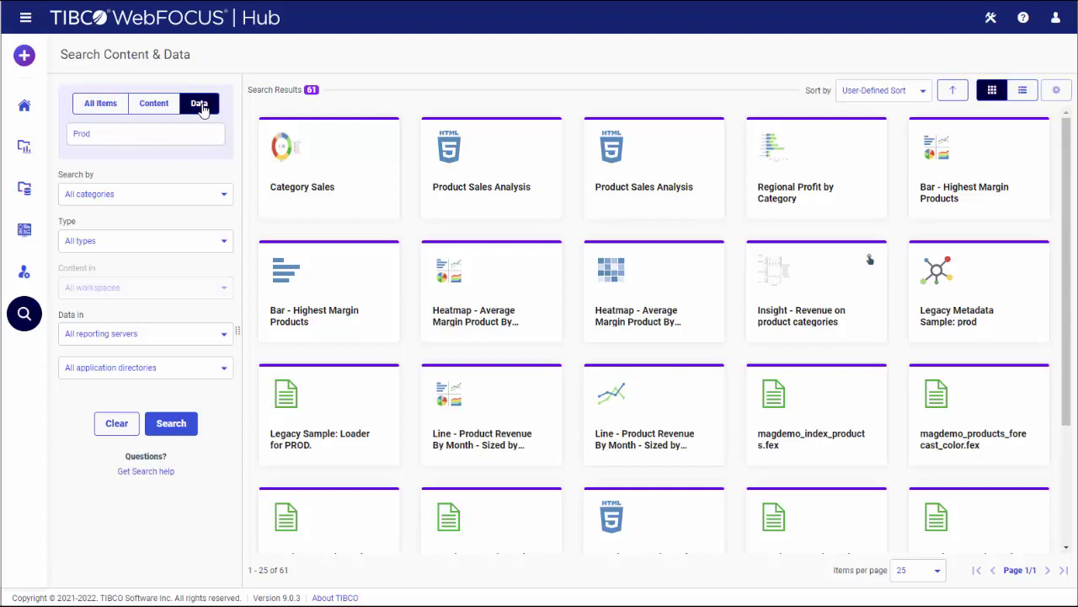
pyautogui.click(177, 132)
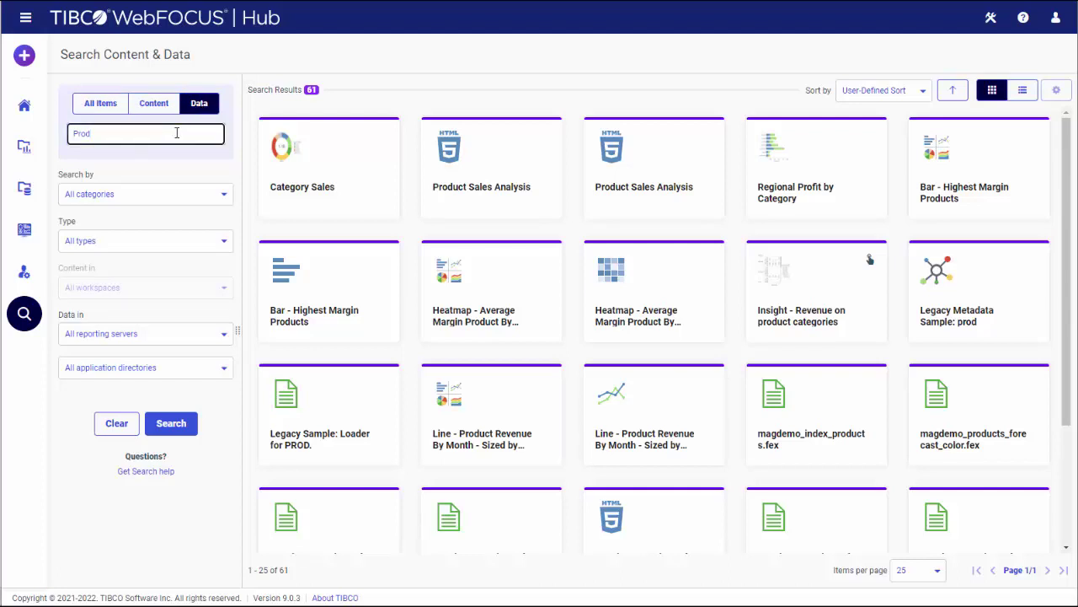
pyautogui.press('Return')
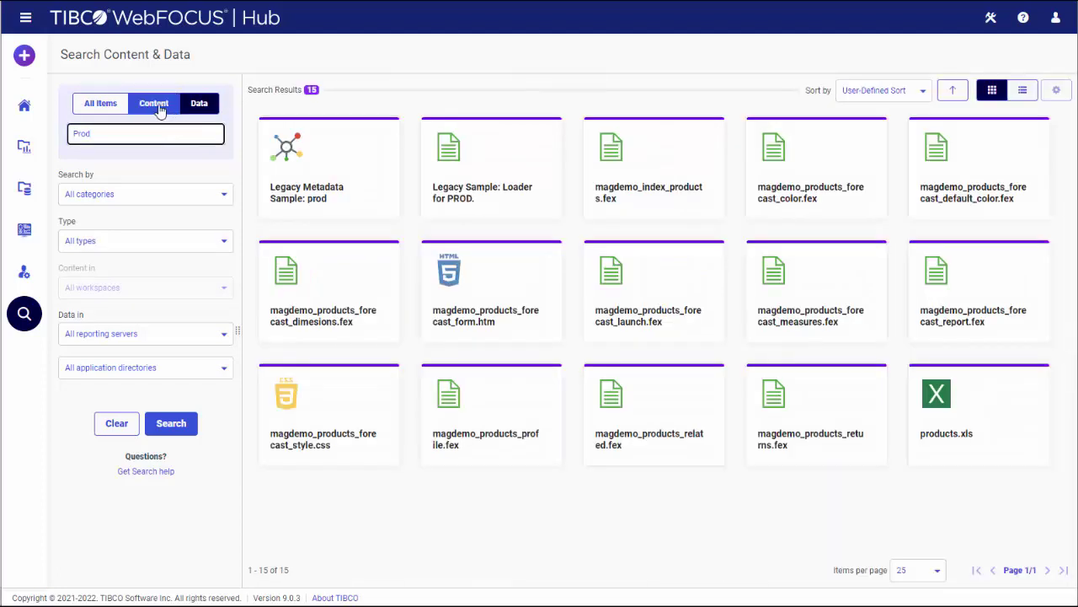
pyautogui.click(155, 106)
pyautogui.click(148, 132)
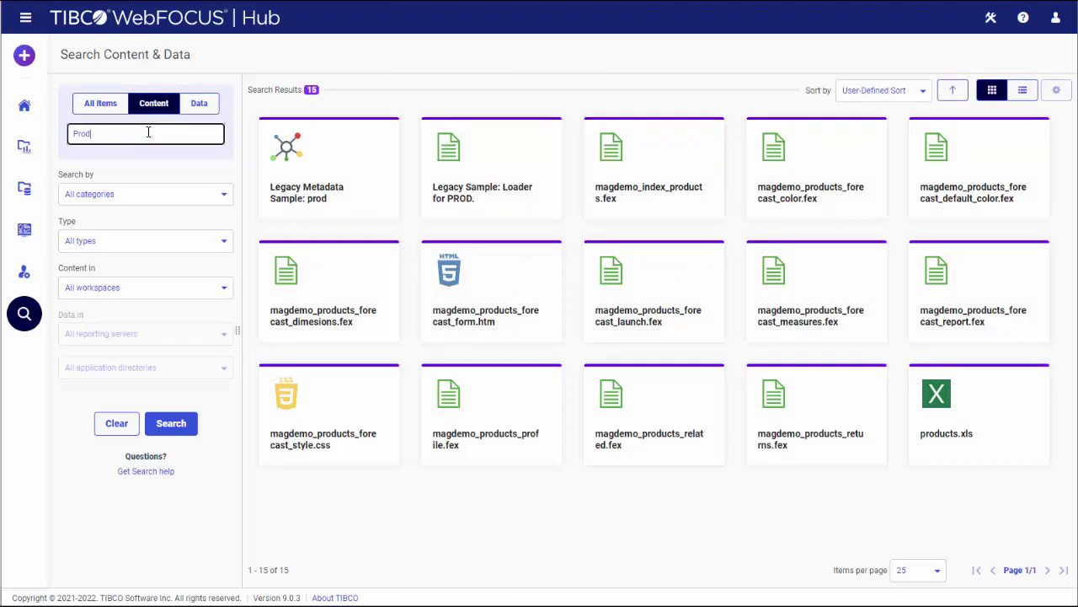
pyautogui.press('Return')
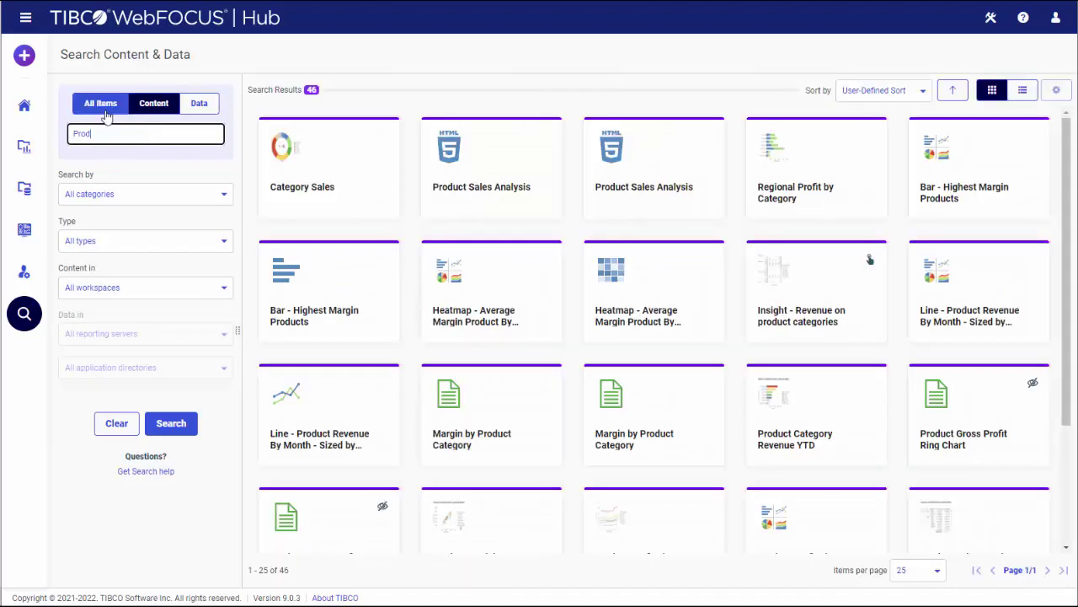
pyautogui.click(108, 108)
pyautogui.click(117, 134)
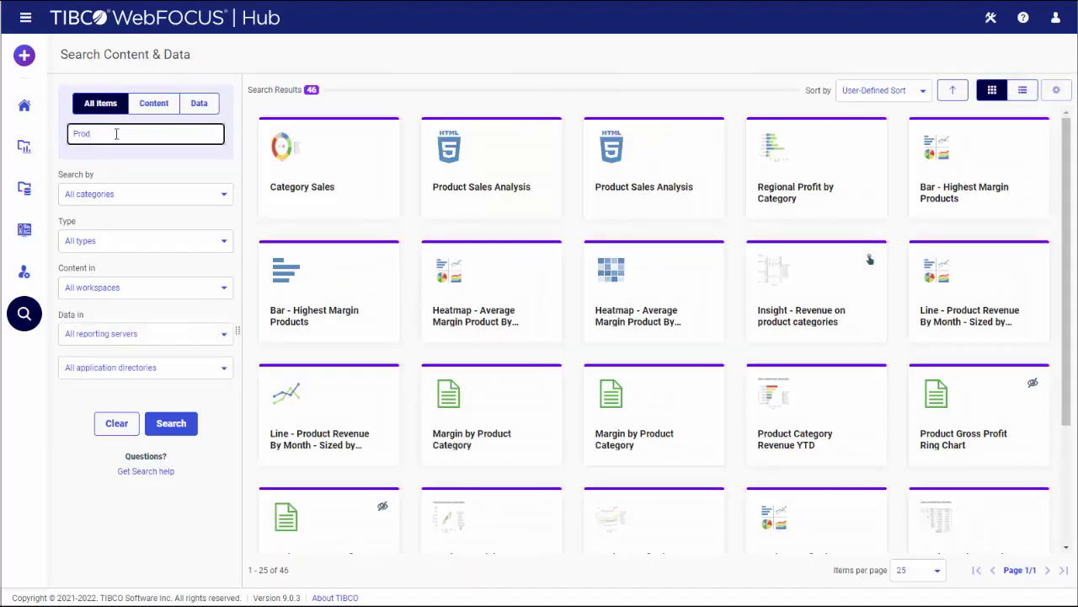
pyautogui.press('Return')
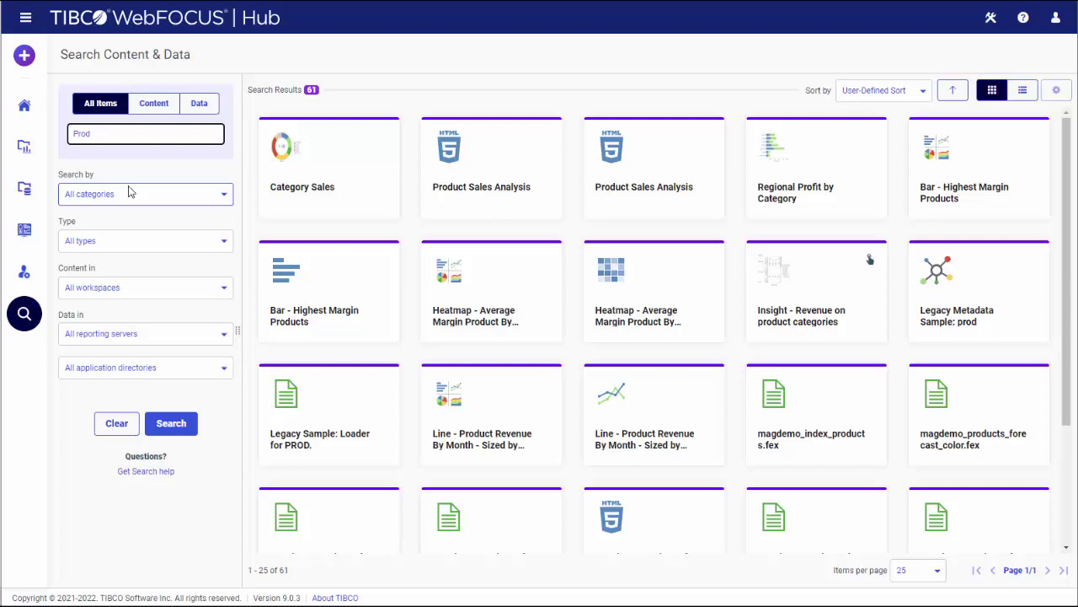
# Search 'Prod' by Tags only, narrowing the results to six items.
pyautogui.click(131, 195)
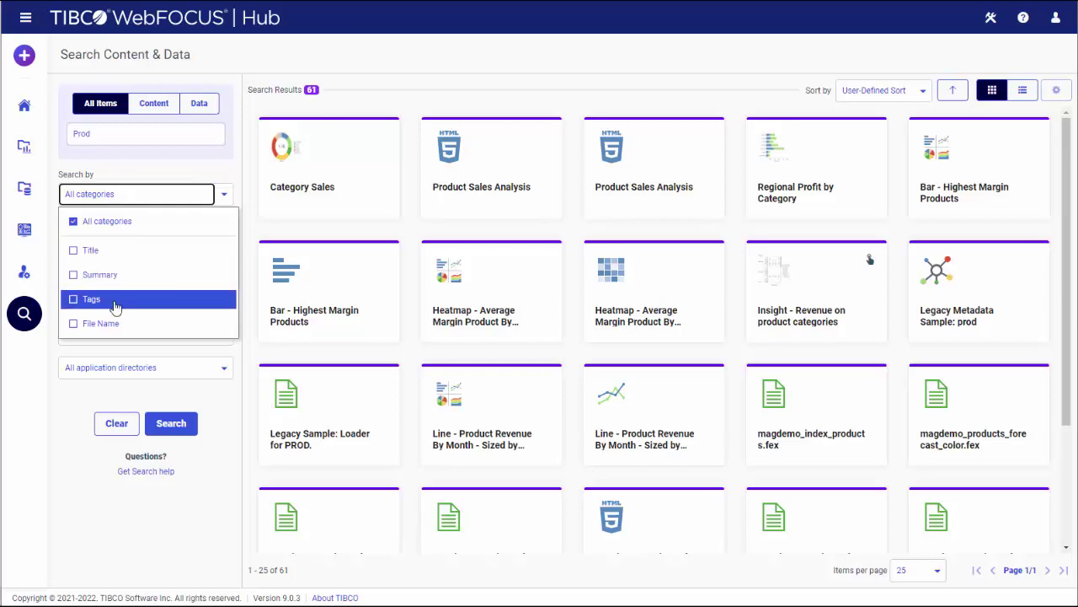
pyautogui.click(112, 302)
pyautogui.click(155, 177)
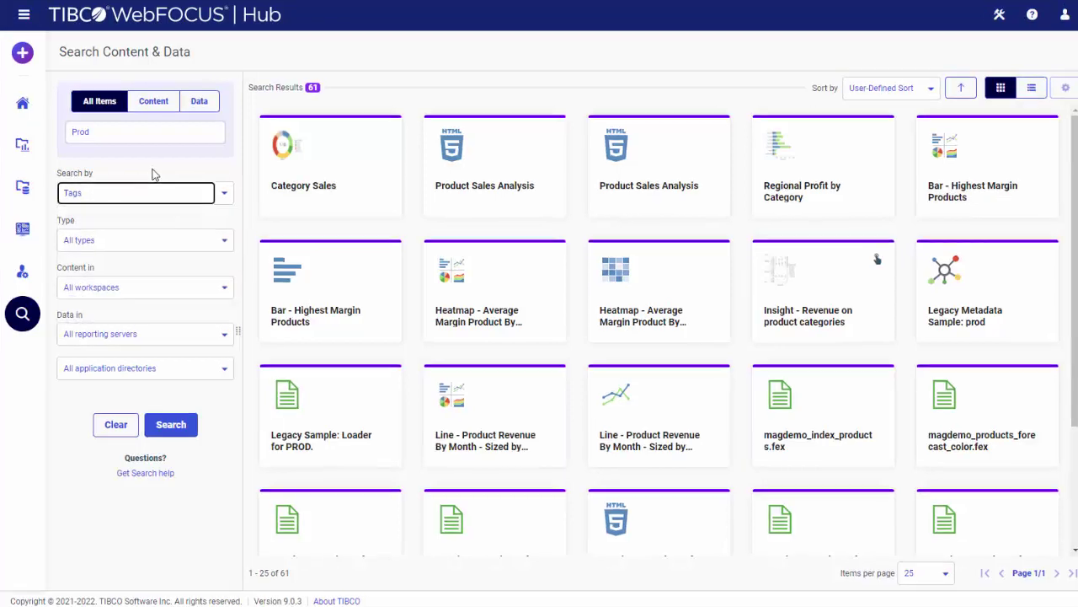
pyautogui.click(164, 424)
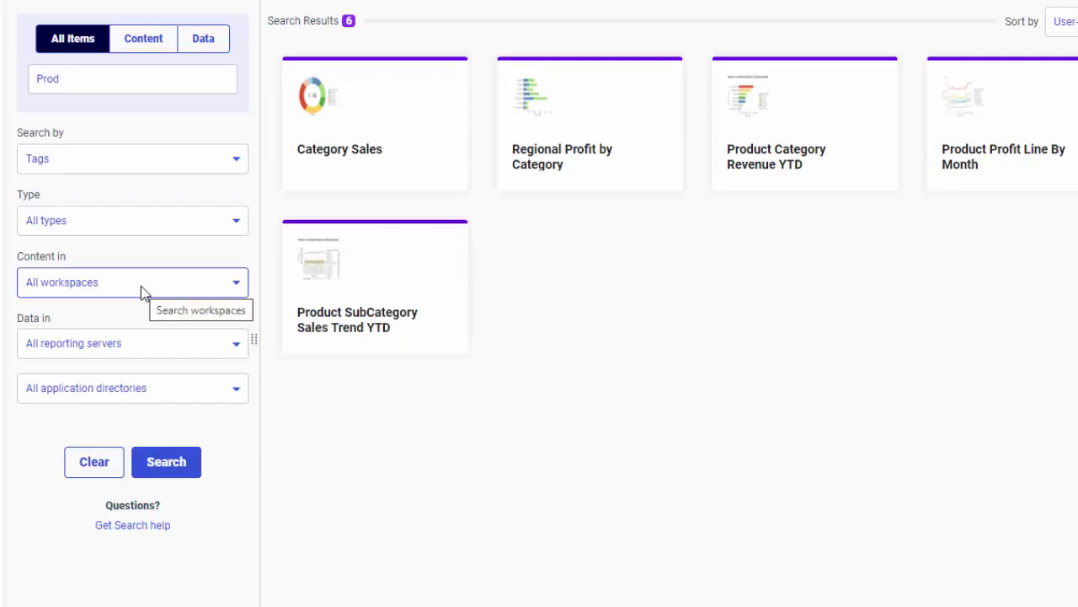
# Browse the Type, Content in, Data in and application directory filter lists without changing them.
pyautogui.click(131, 231)
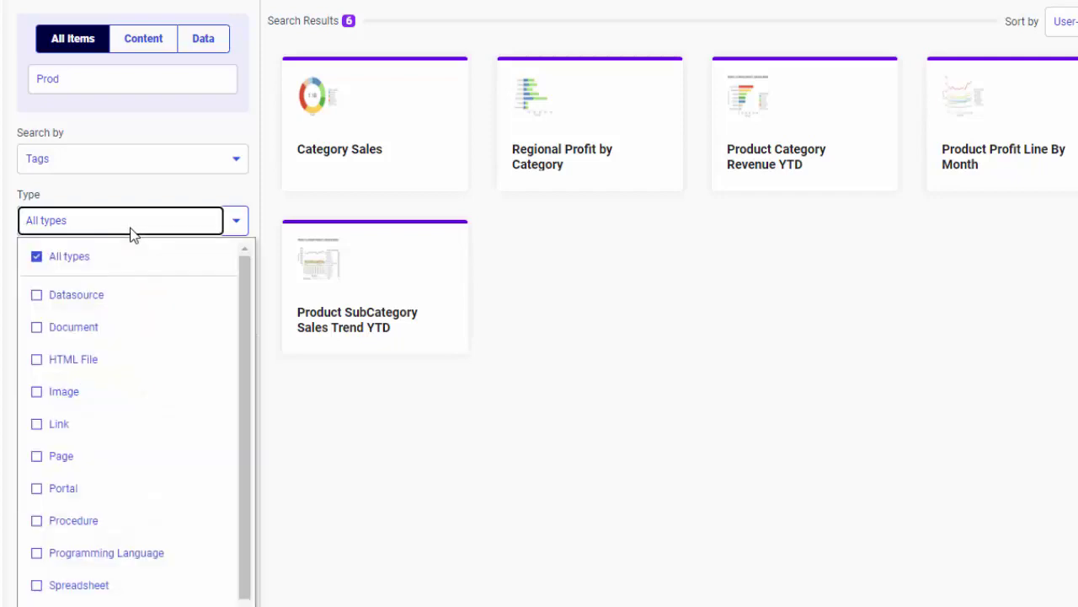
pyautogui.click(144, 186)
pyautogui.click(139, 285)
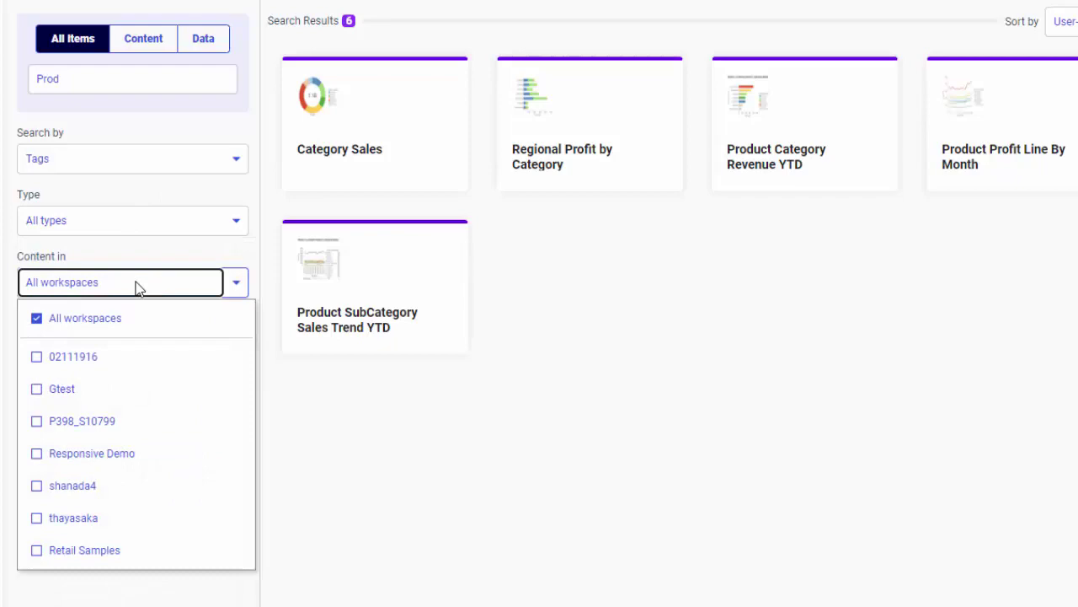
pyautogui.click(140, 256)
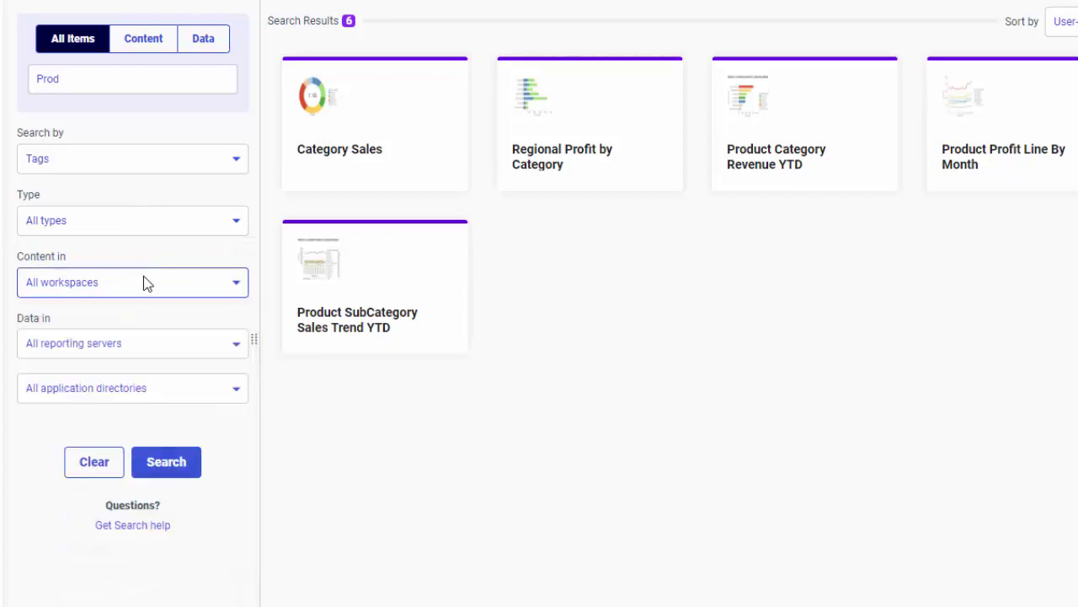
pyautogui.click(145, 348)
pyautogui.click(139, 312)
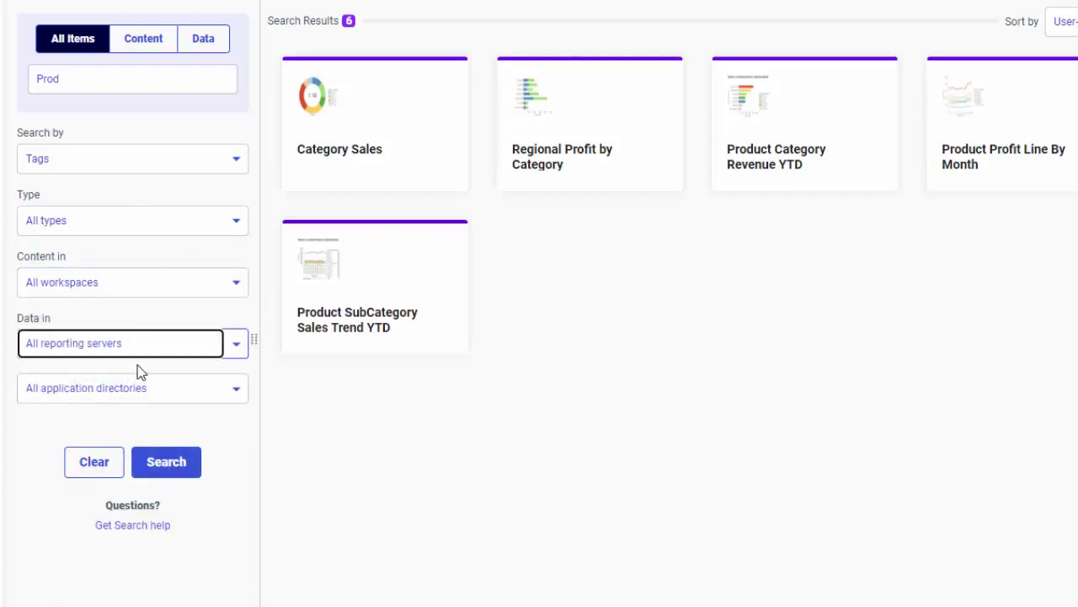
pyautogui.click(139, 387)
pyautogui.click(139, 387)
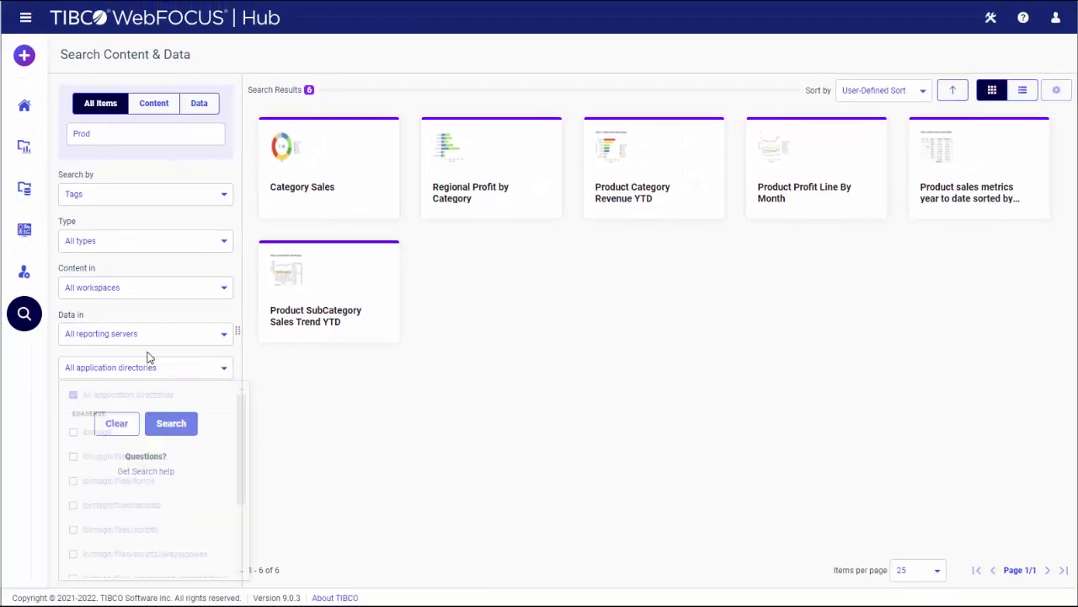
# Reset Search by back to All categories.
pyautogui.click(217, 195)
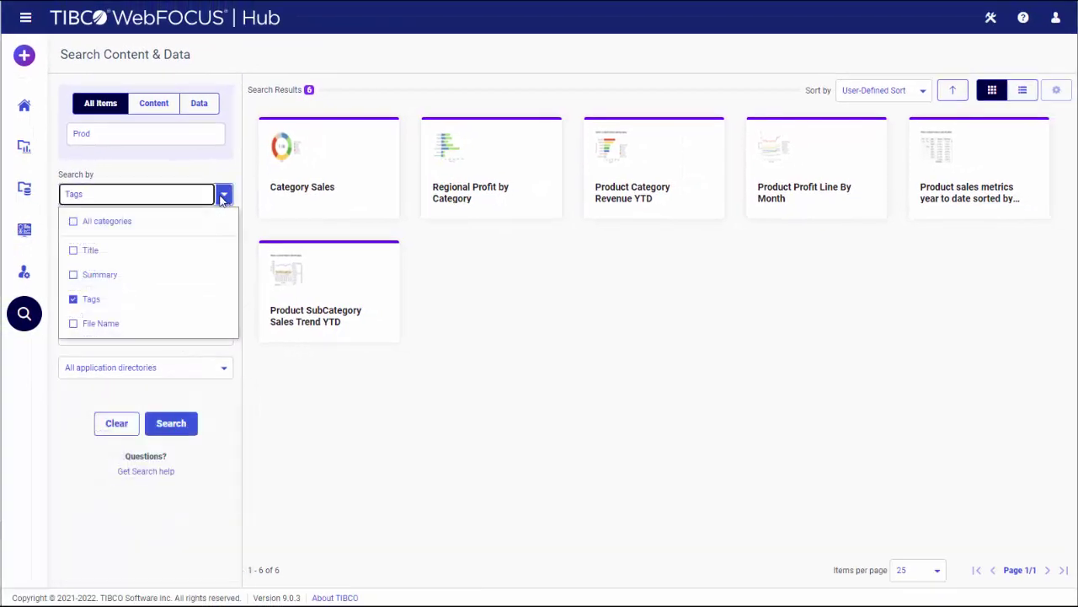
pyautogui.click(202, 221)
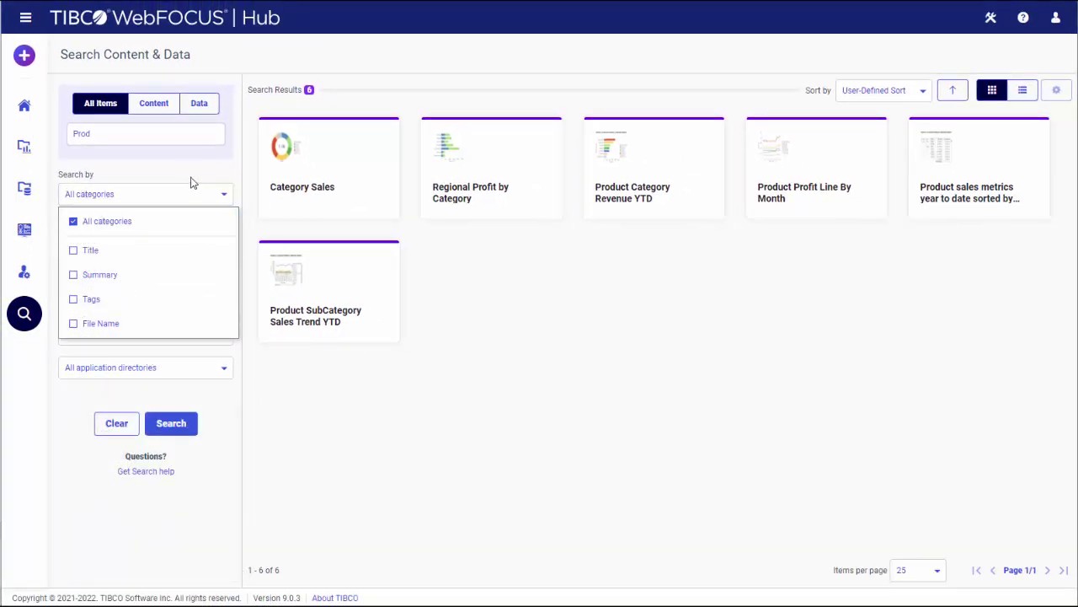
pyautogui.click(189, 172)
pyautogui.click(170, 135)
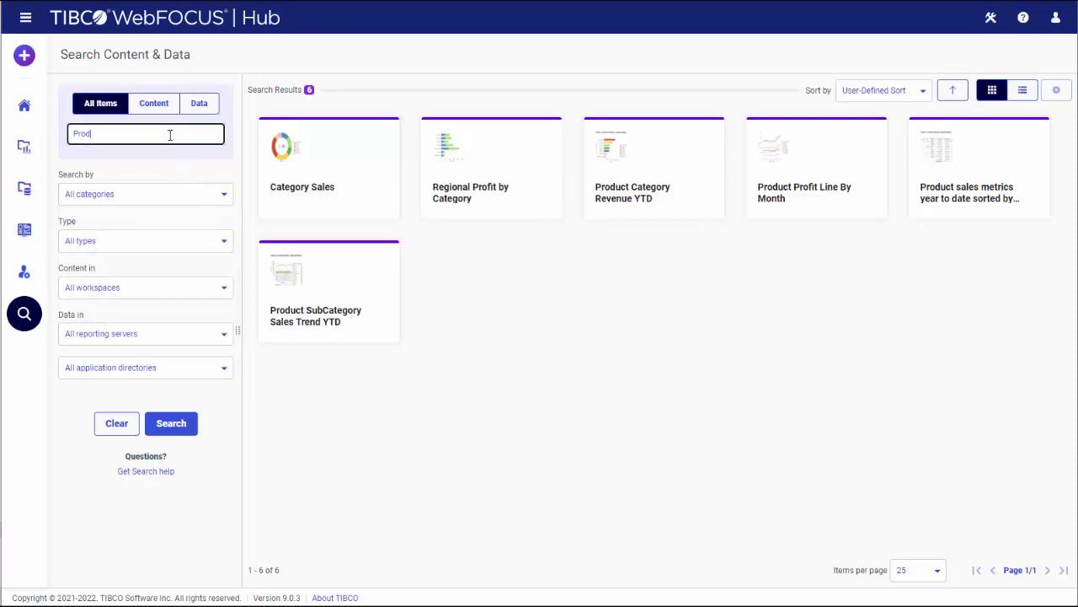
# Try the wildcard queries sa* and sa?, then a quoted "sales query.
pyautogui.press('BackSpace')
pyautogui.press('BackSpace')
pyautogui.press('BackSpace')
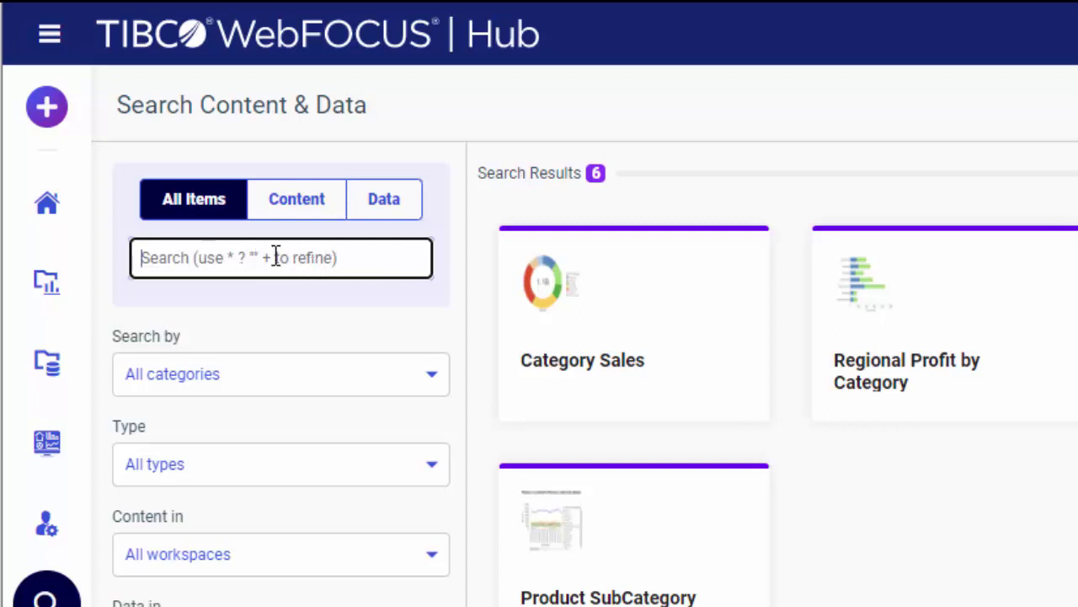
pyautogui.write('sa*')
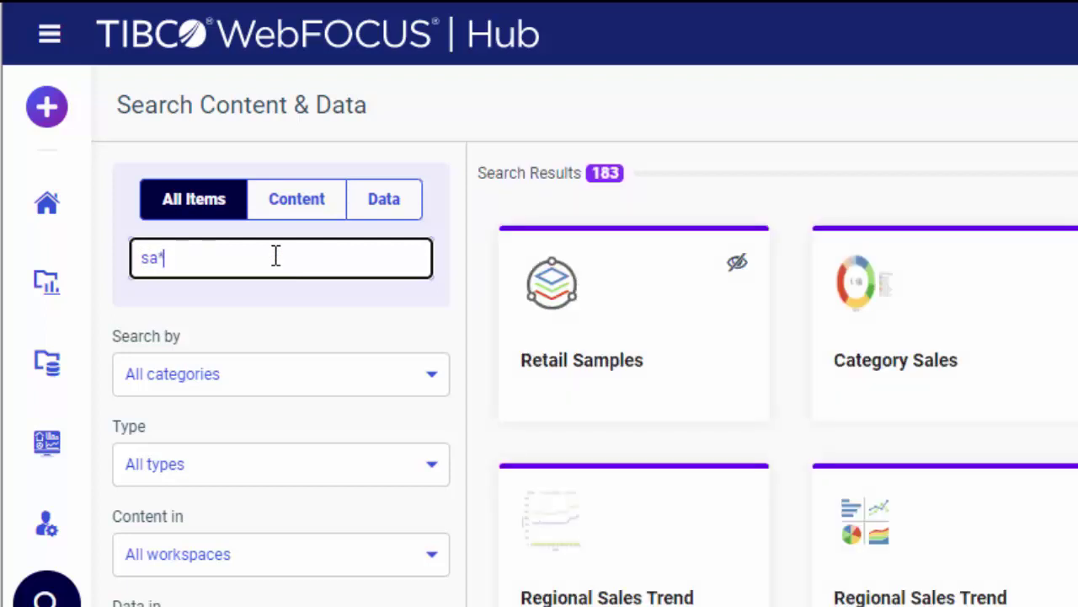
pyautogui.press('BackSpace')
pyautogui.write('?')
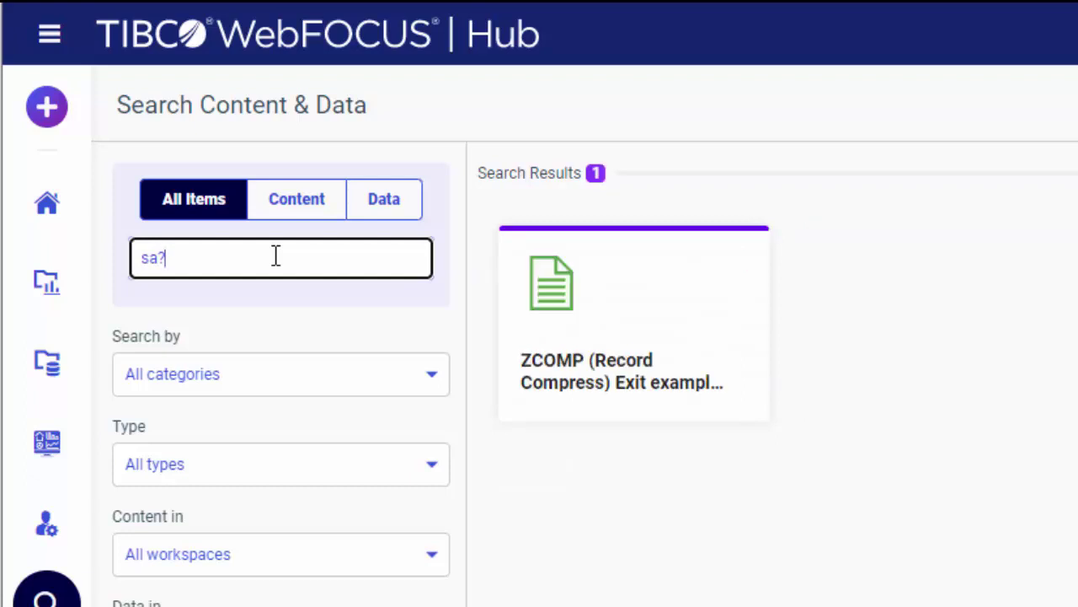
pyautogui.press('BackSpace')
pyautogui.press('BackSpace')
pyautogui.press('BackSpace')
pyautogui.write('"')
pyautogui.write('sales')
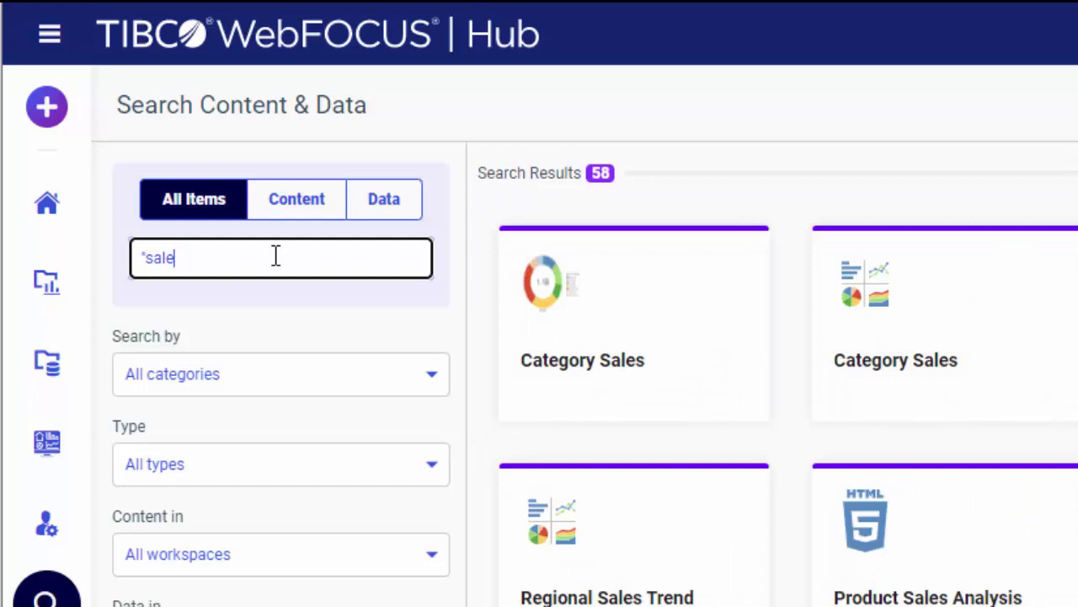
# Try +sales, then enter the query 'sales +category'.
pyautogui.press('BackSpace')
pyautogui.press('BackSpace')
pyautogui.press('BackSpace')
pyautogui.press('BackSpace')
pyautogui.press('BackSpace')
pyautogui.write('+')
pyautogui.write('sales')
pyautogui.press('BackSpace')
pyautogui.press('BackSpace')
pyautogui.press('BackSpace')
pyautogui.press('BackSpace')
pyautogui.press('BackSpace')
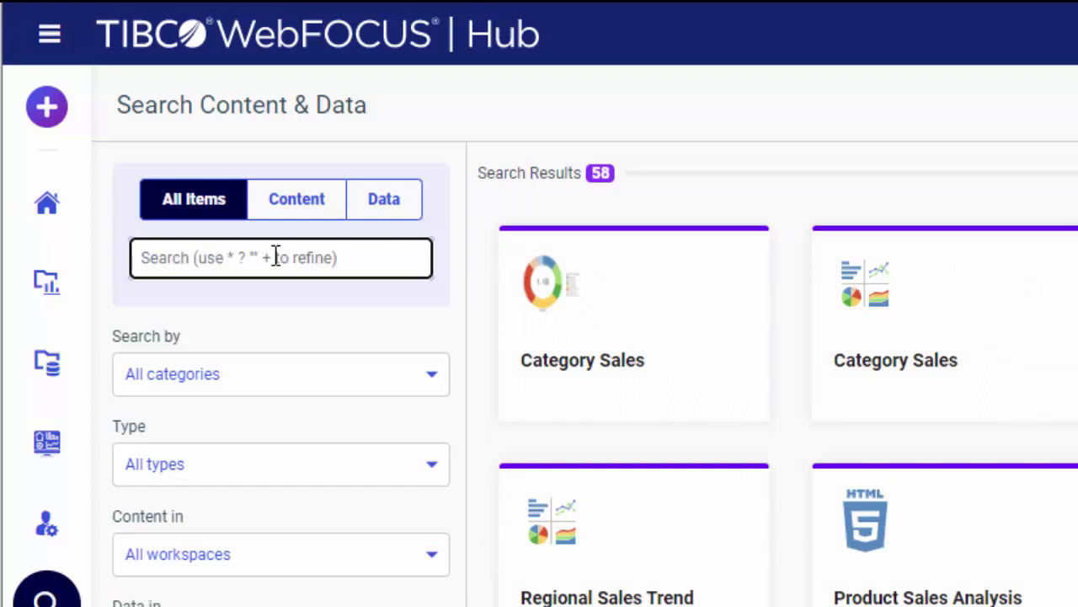
pyautogui.write('sales')
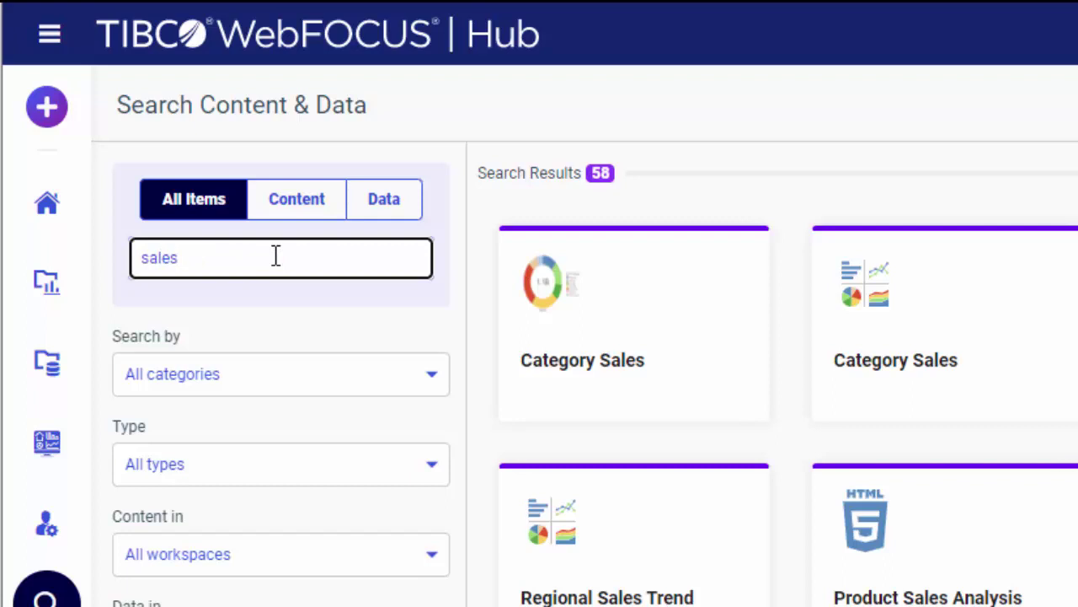
pyautogui.write(' +ca')
pyautogui.write('tegory')
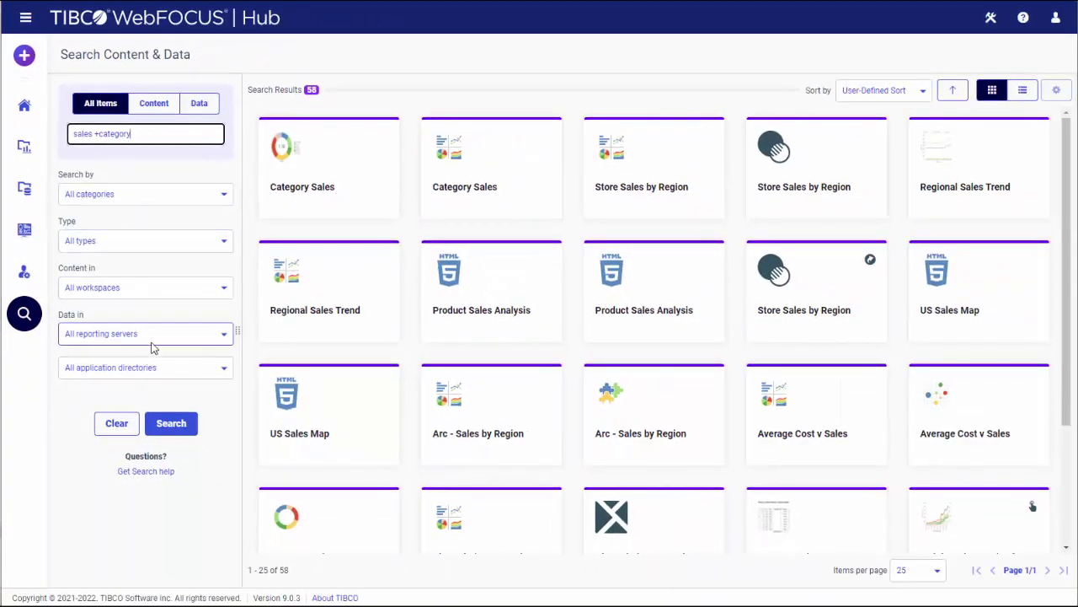
# Run 'sales +category' for 13 results, then reverse and restore their sort order.
pyautogui.click(171, 424)
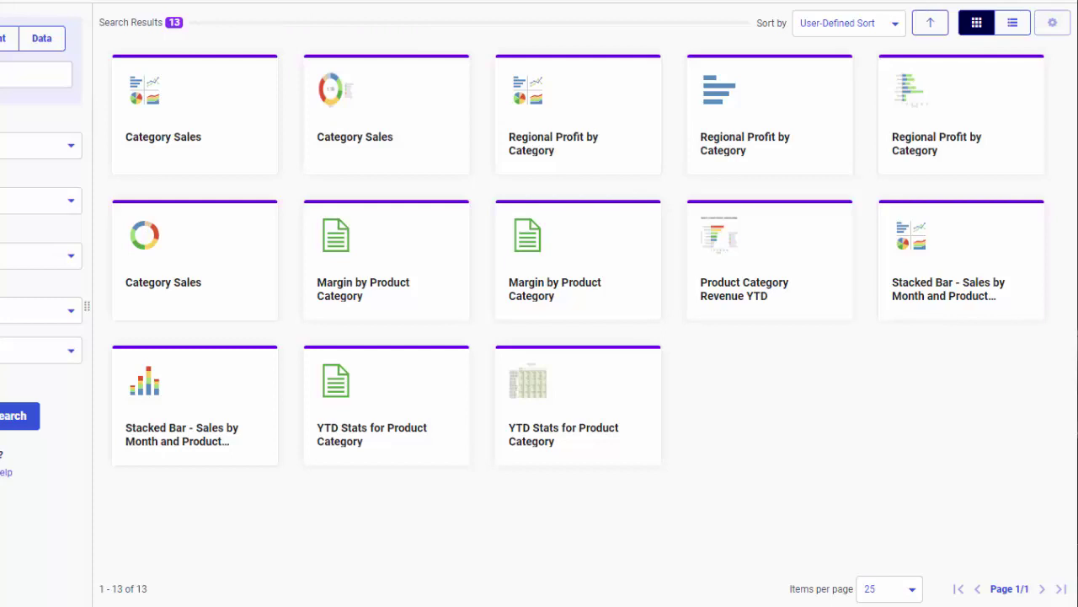
pyautogui.click(895, 28)
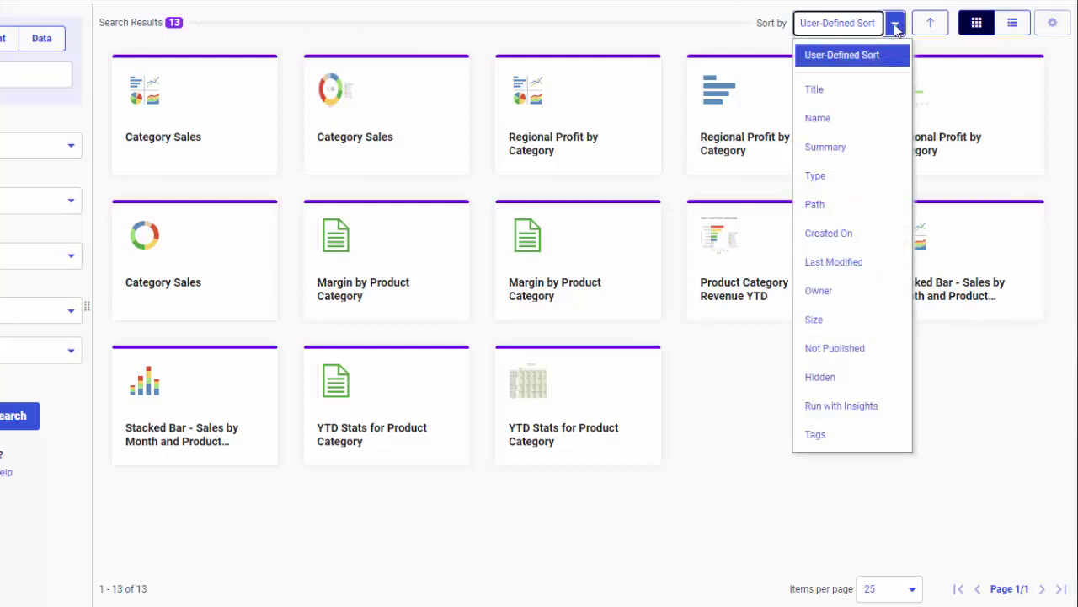
pyautogui.click(895, 28)
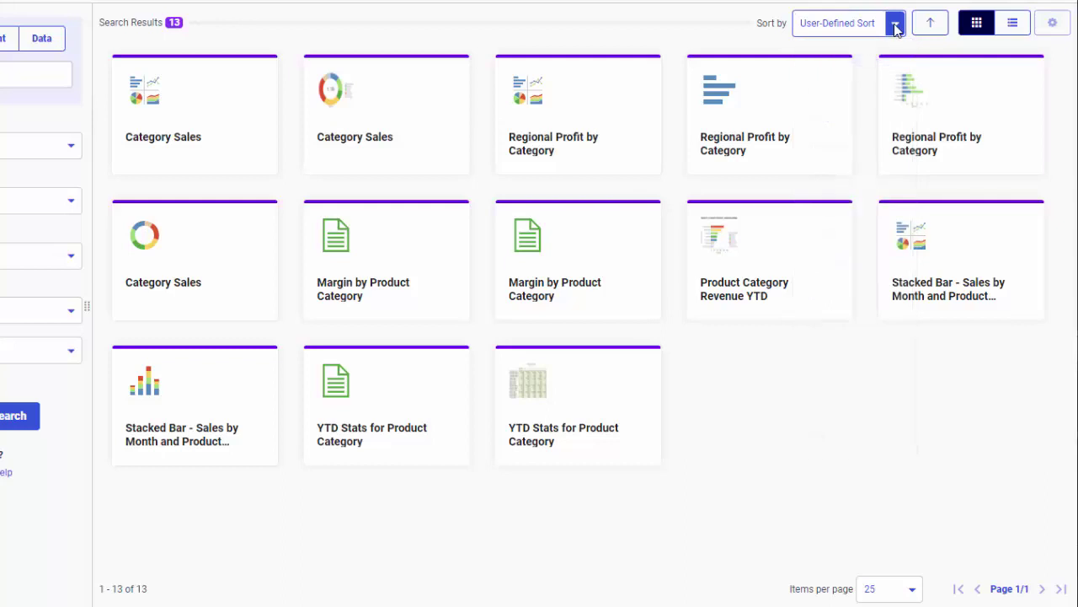
pyautogui.click(931, 25)
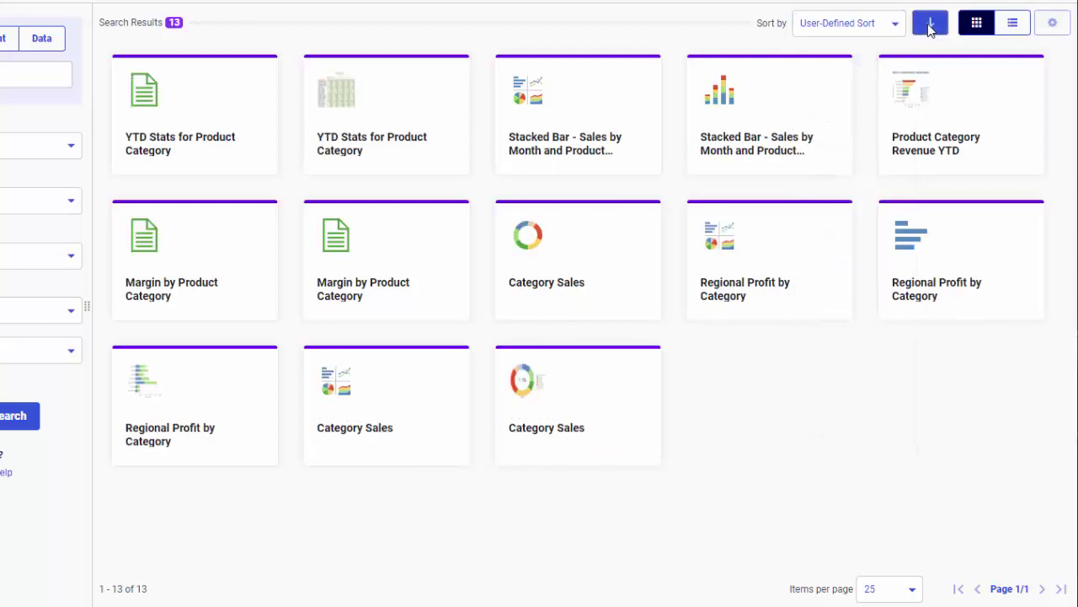
pyautogui.click(931, 25)
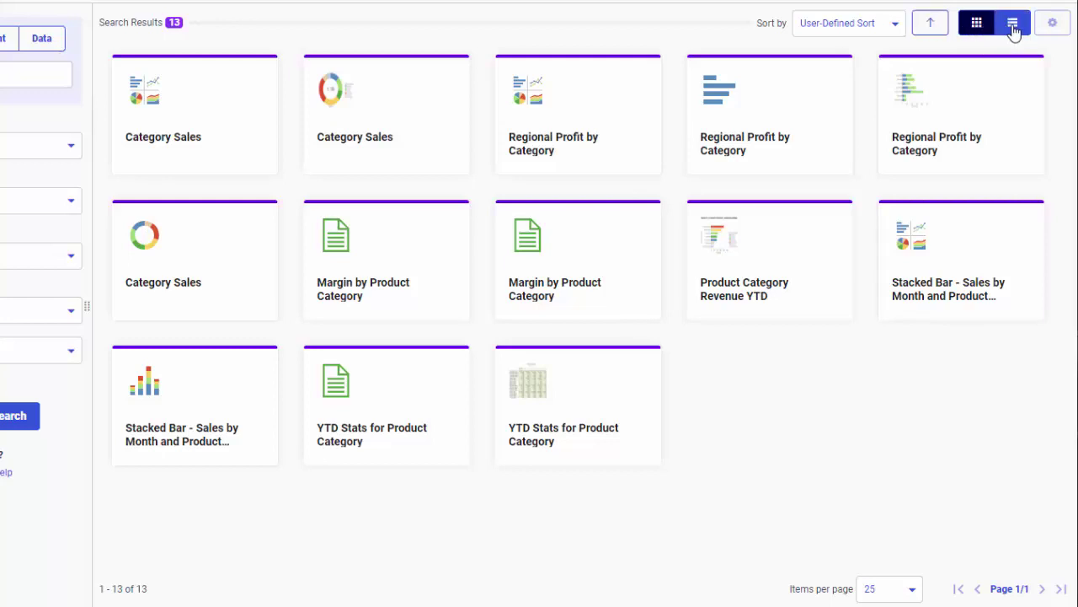
# Sort the 13 results by Title descending in list view, then show them as tiles.
pyautogui.click(1013, 25)
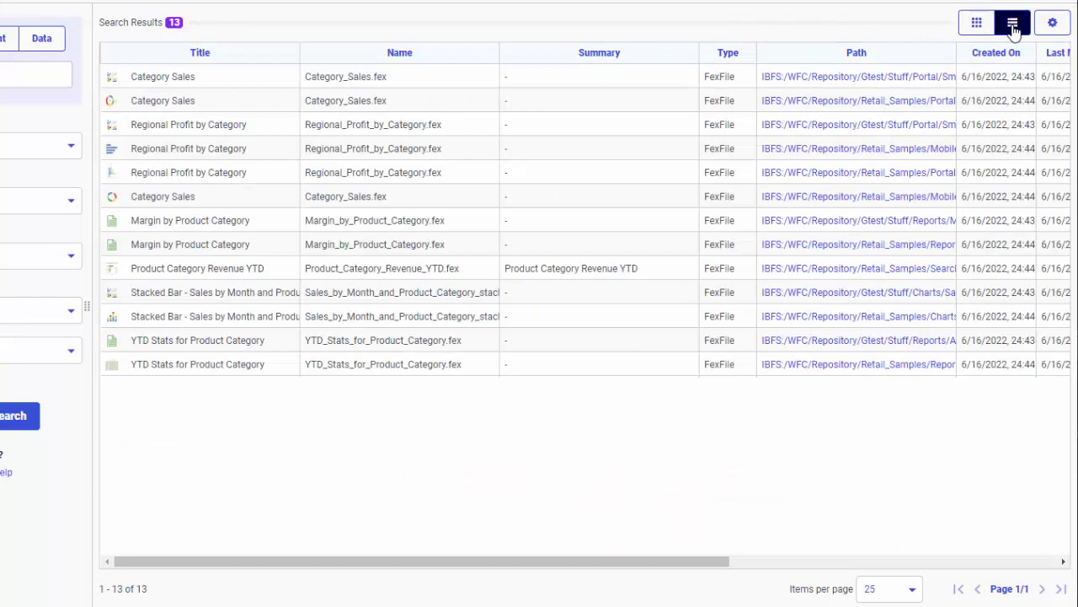
pyautogui.click(1057, 29)
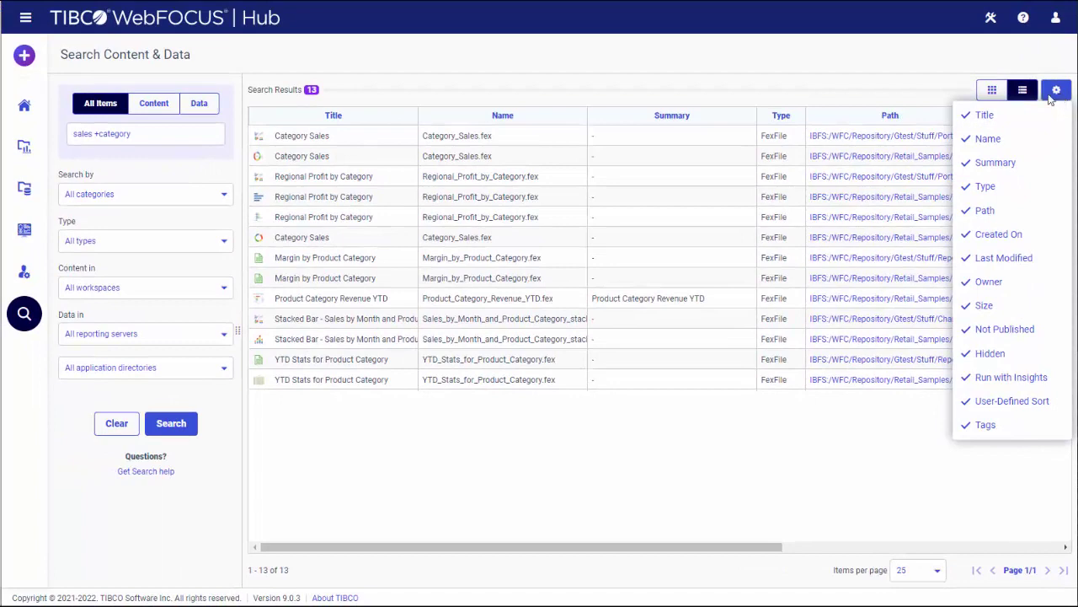
pyautogui.click(379, 122)
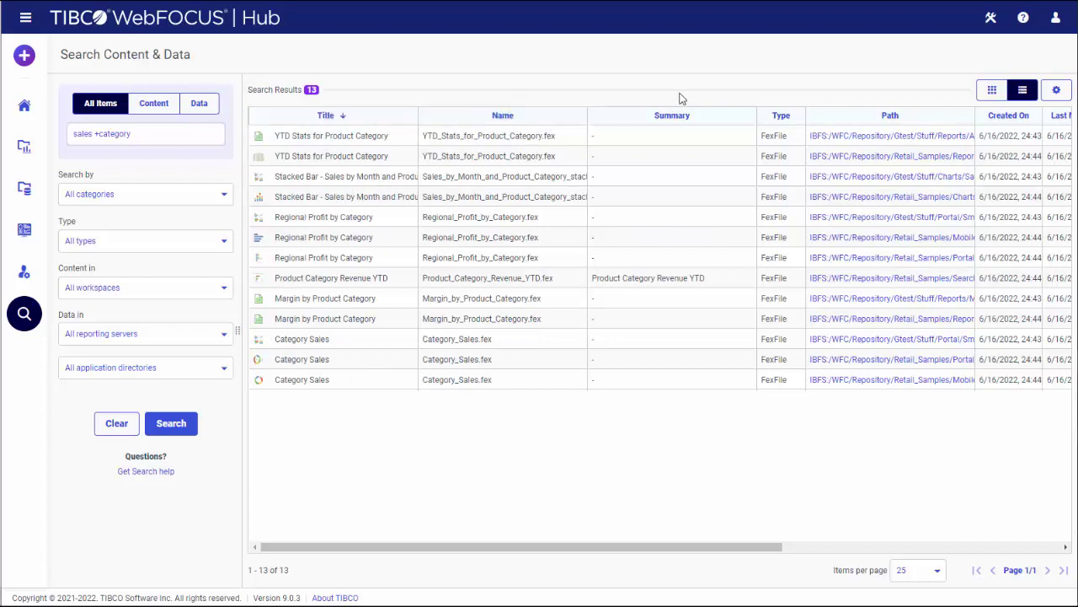
pyautogui.click(993, 91)
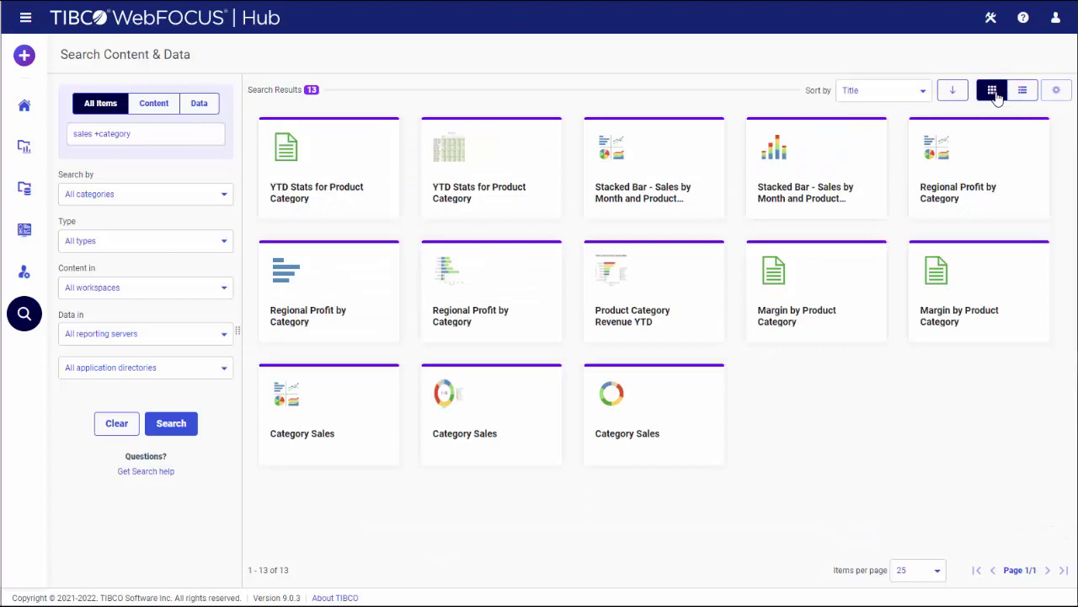
# Locate the YTD Stats for Product Category report's folder, then return to the search results.
pyautogui.rightClick(484, 163)
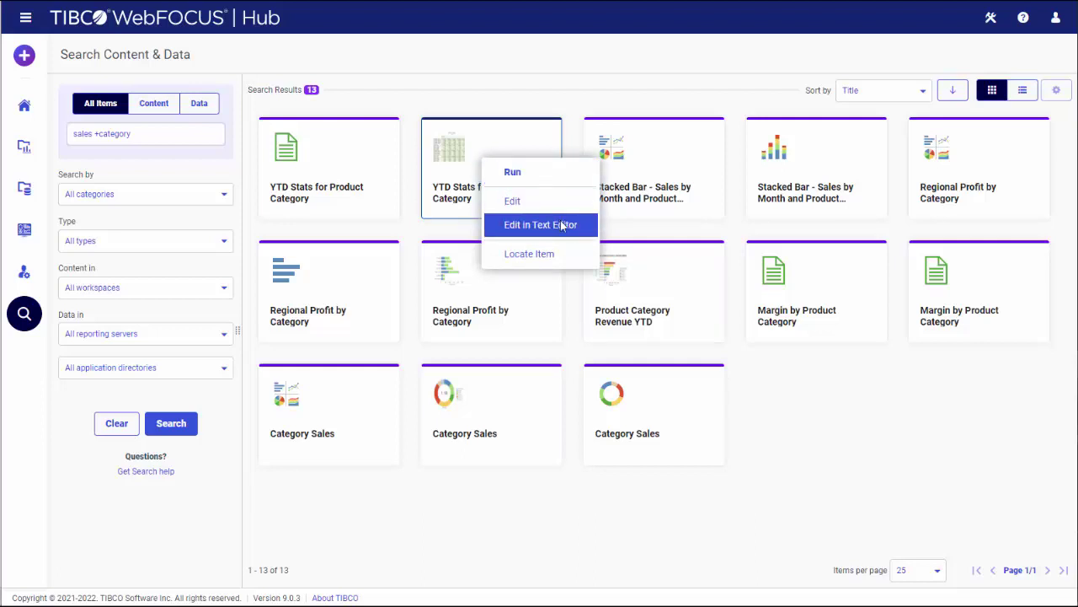
pyautogui.click(561, 261)
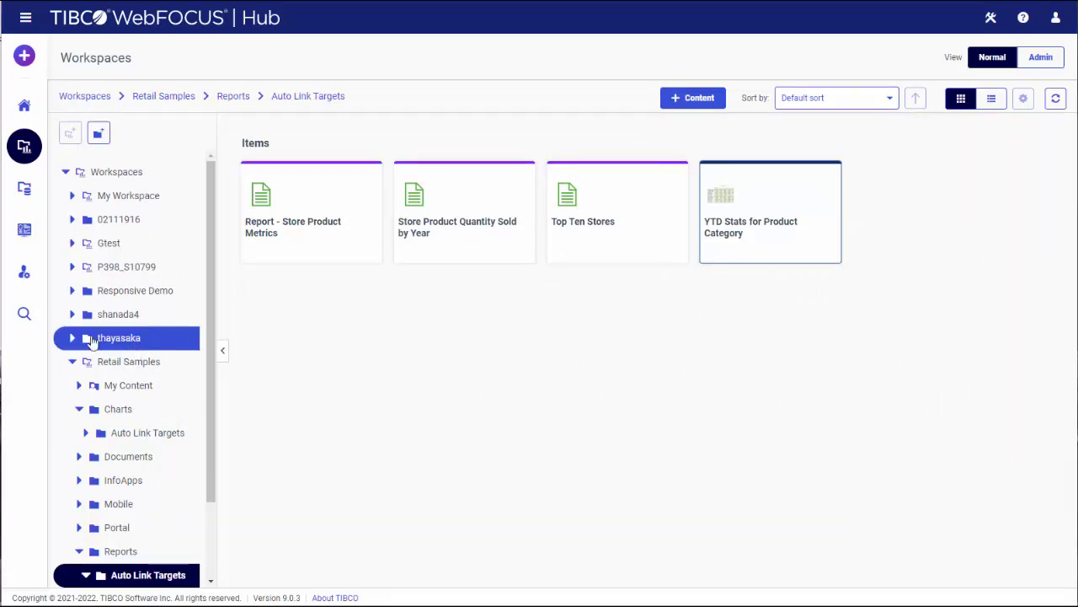
pyautogui.click(24, 320)
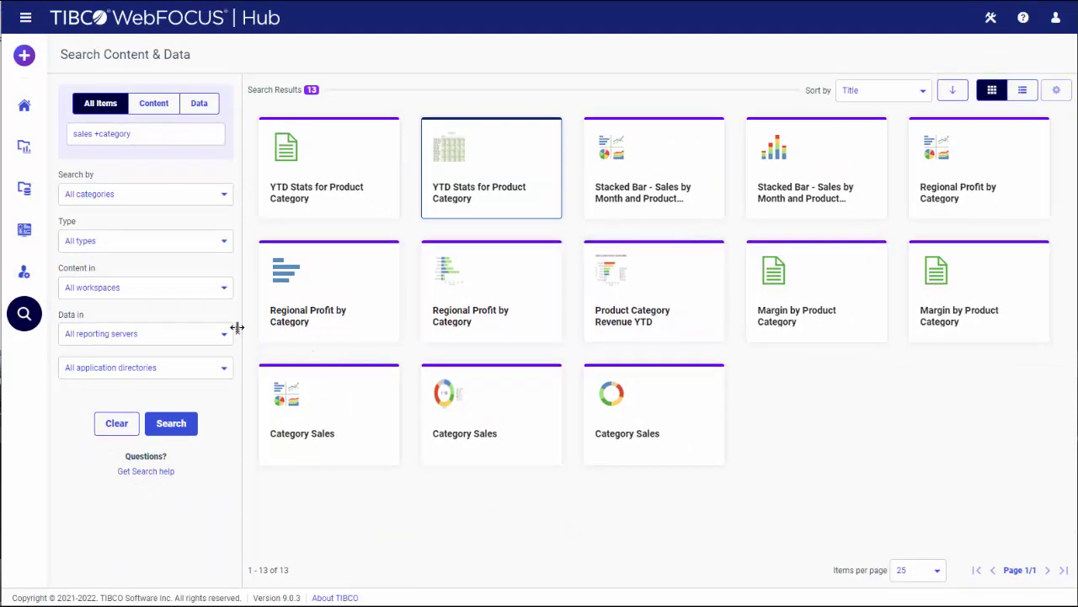
pyautogui.moveTo(237, 328)
pyautogui.mouseDown()
pyautogui.moveTo(361, 328)
pyautogui.moveTo(144, 339)
pyautogui.moveTo(244, 346)
pyautogui.mouseUp()
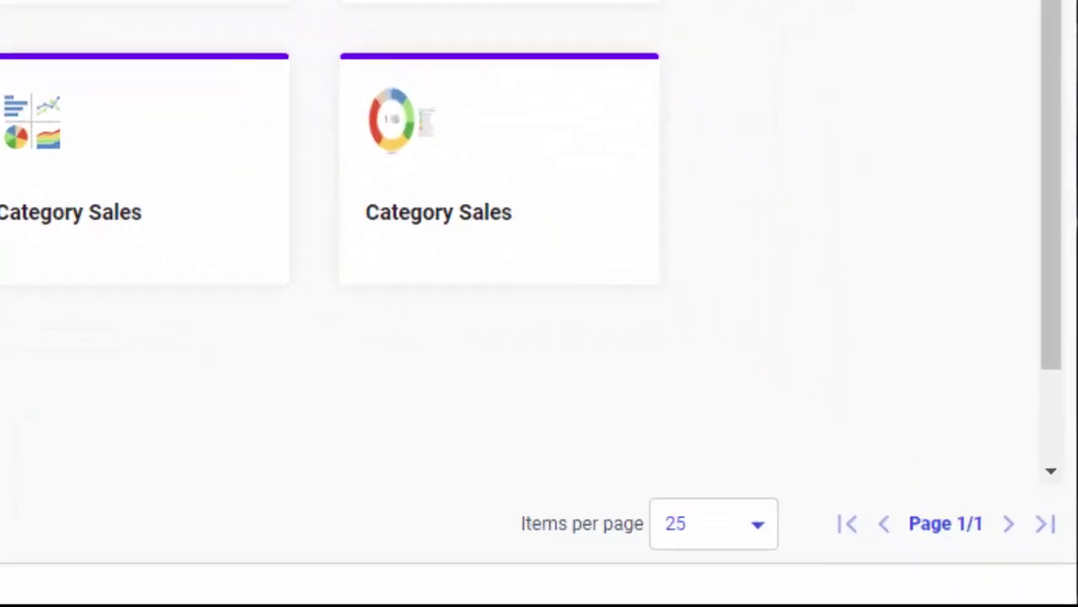
pyautogui.click(764, 520)
pyautogui.click(764, 520)
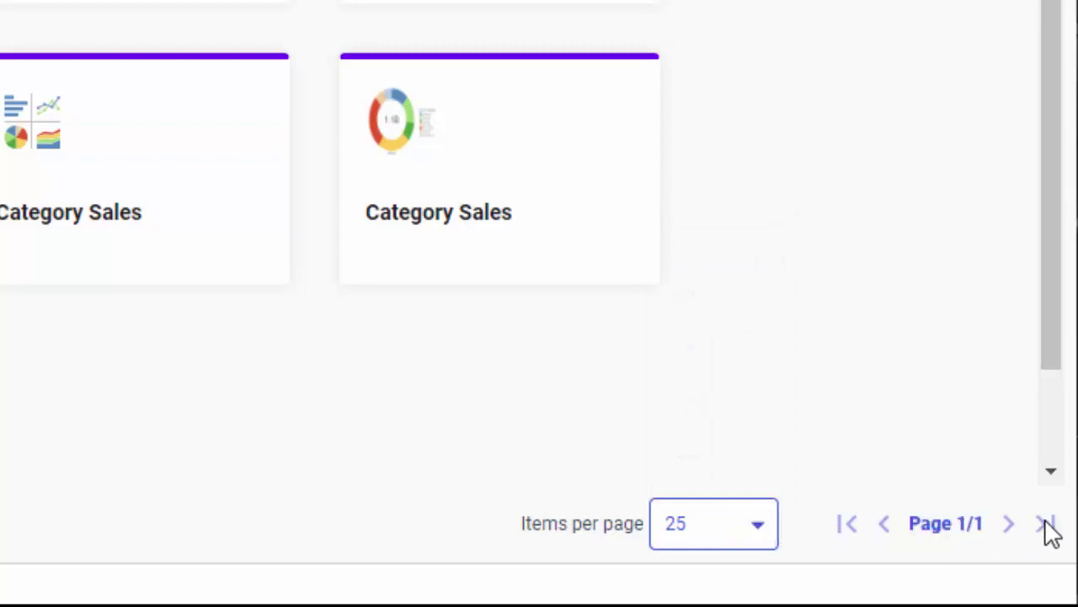
pyautogui.click(951, 518)
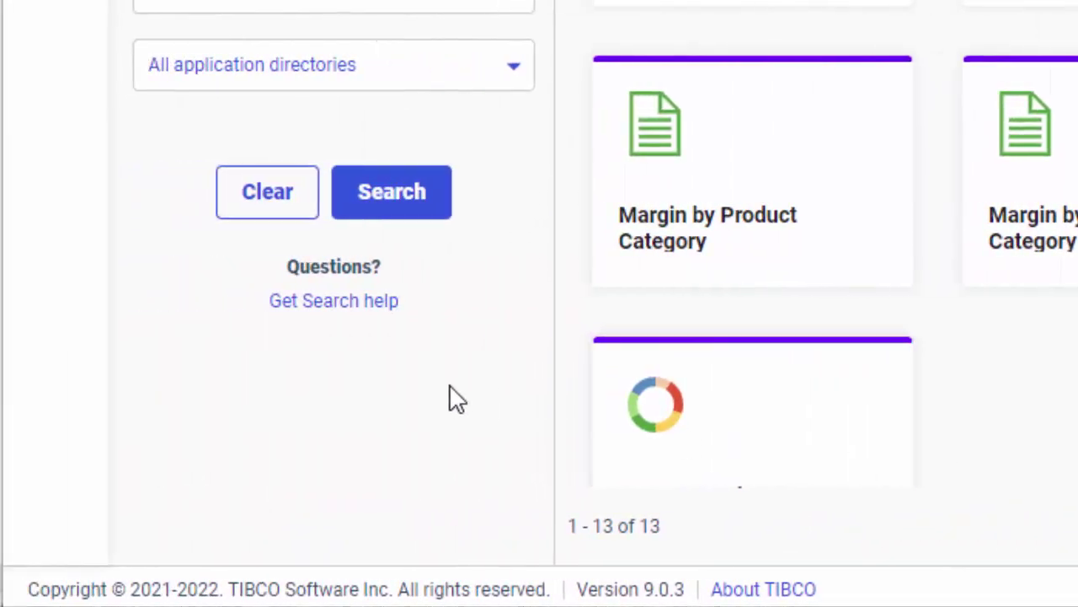
# Open the Search Content & Data Area help topic and scroll to its syntax symbols table.
pyautogui.click(342, 323)
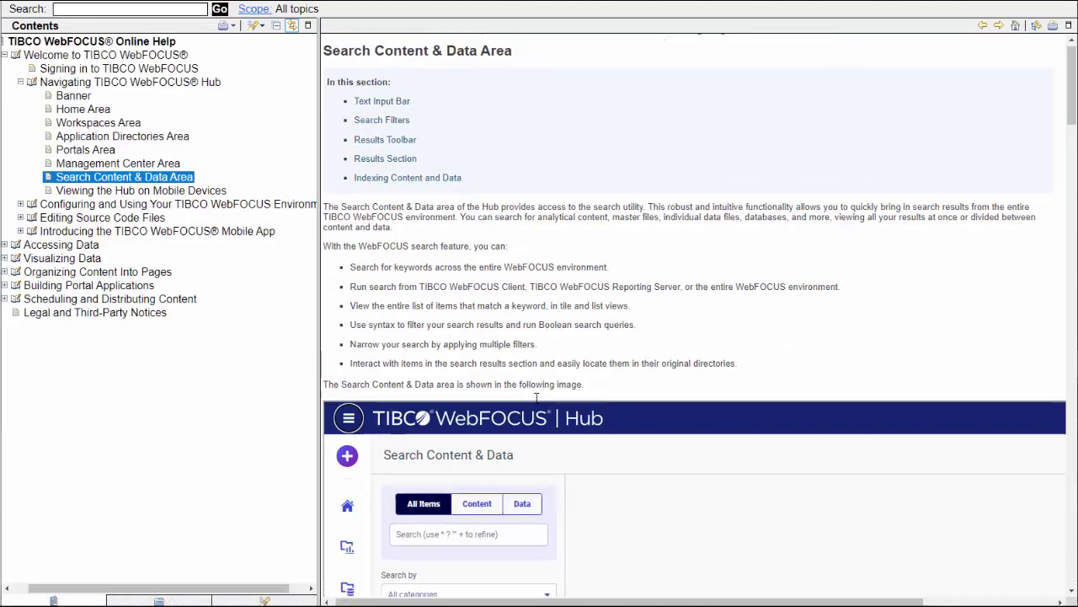
pyautogui.scroll(-10, 536, 398)
pyautogui.scroll(-5, 536, 398)
pyautogui.scroll(-8, 536, 397)
pyautogui.scroll(-5, 536, 398)
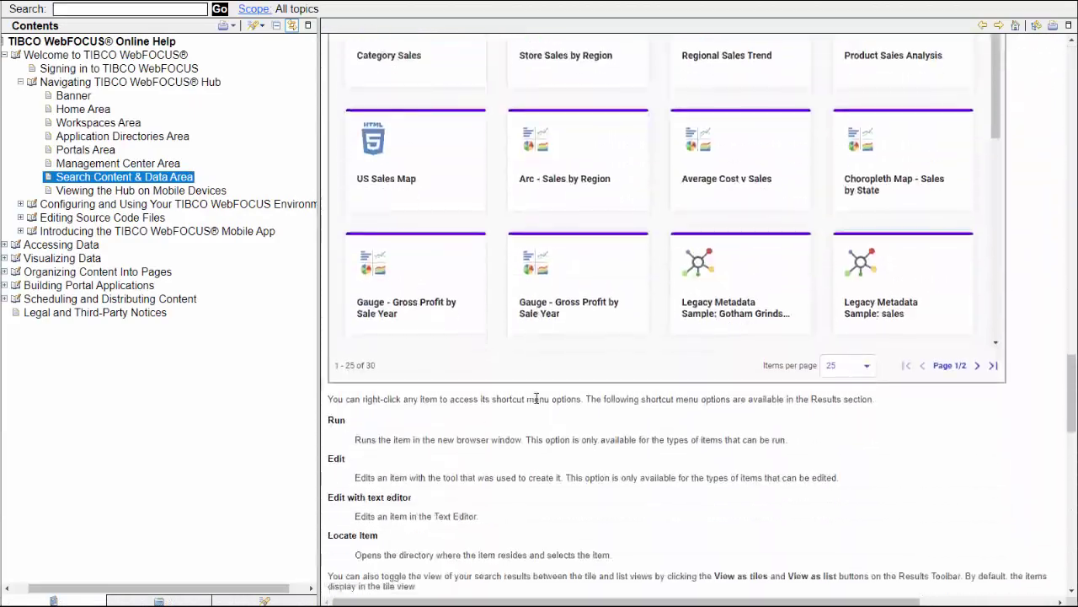
pyautogui.scroll(9, 536, 398)
pyautogui.scroll(4, 535, 398)
pyautogui.scroll(1, 536, 398)
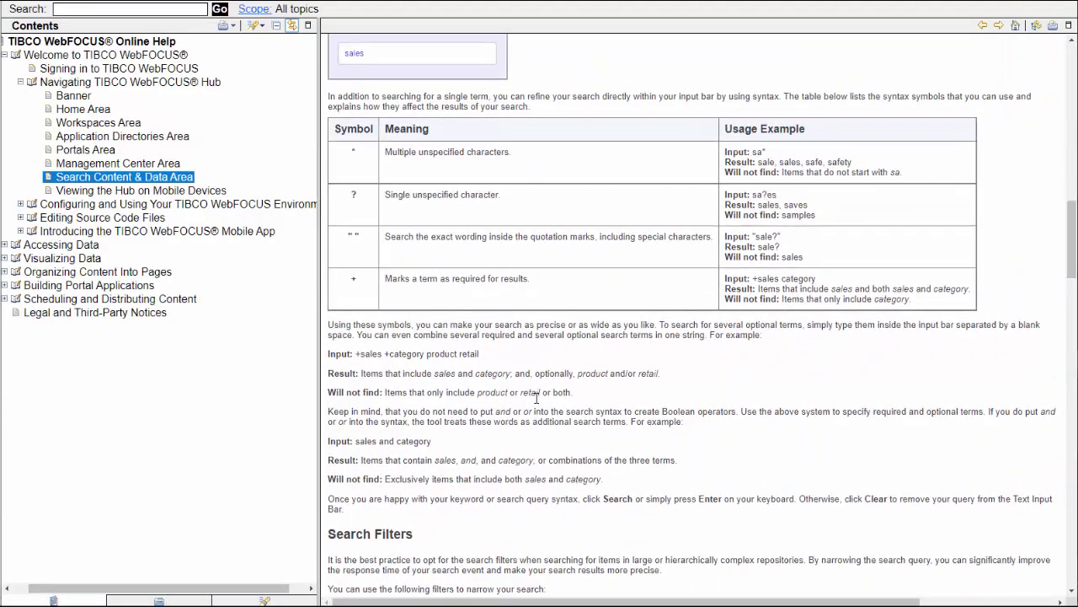